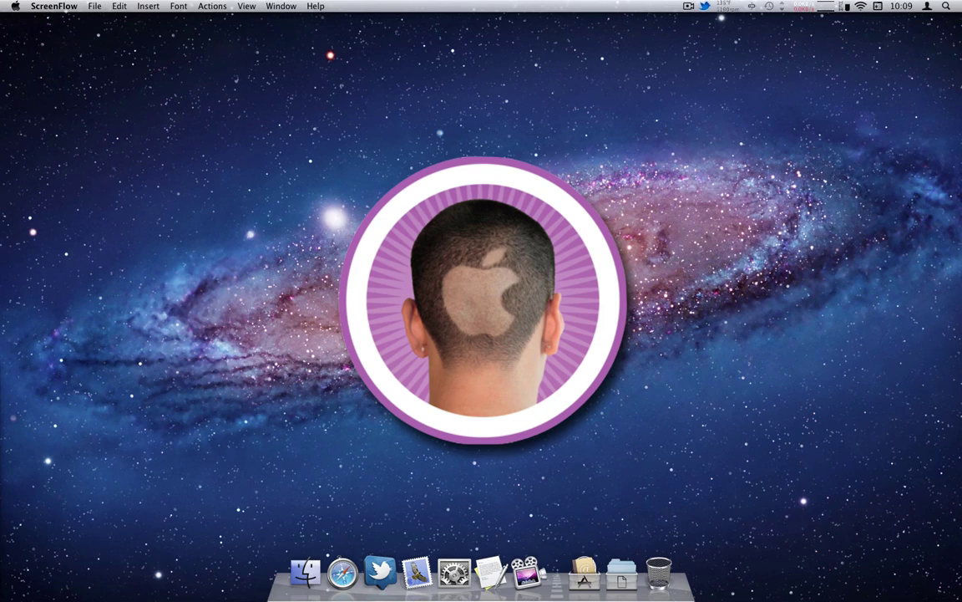
- Open a Finder window on Macintosh HD and check the Applications stack for Front Row
left_click(304, 572)
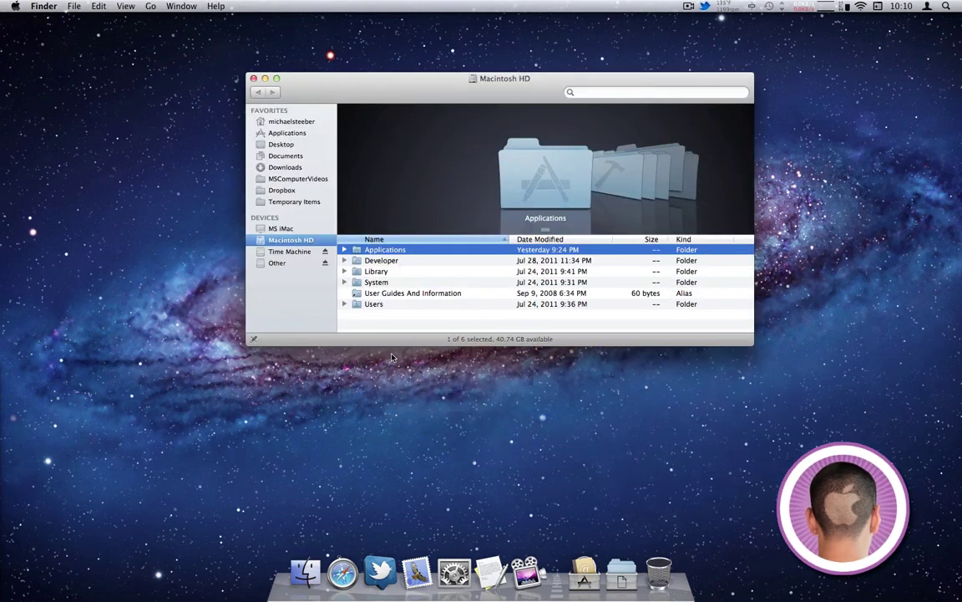
left_click(585, 574)
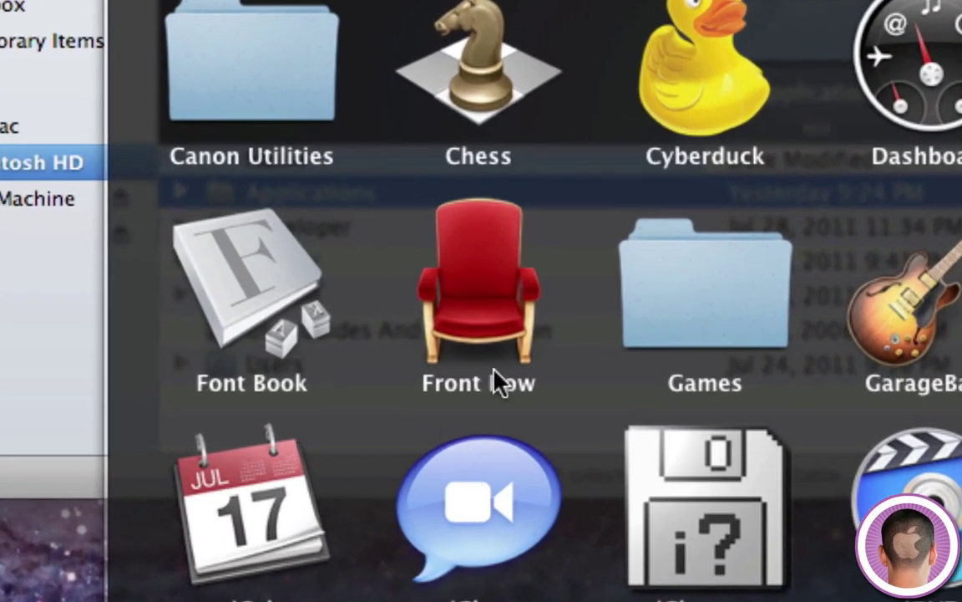
left_click(34, 408)
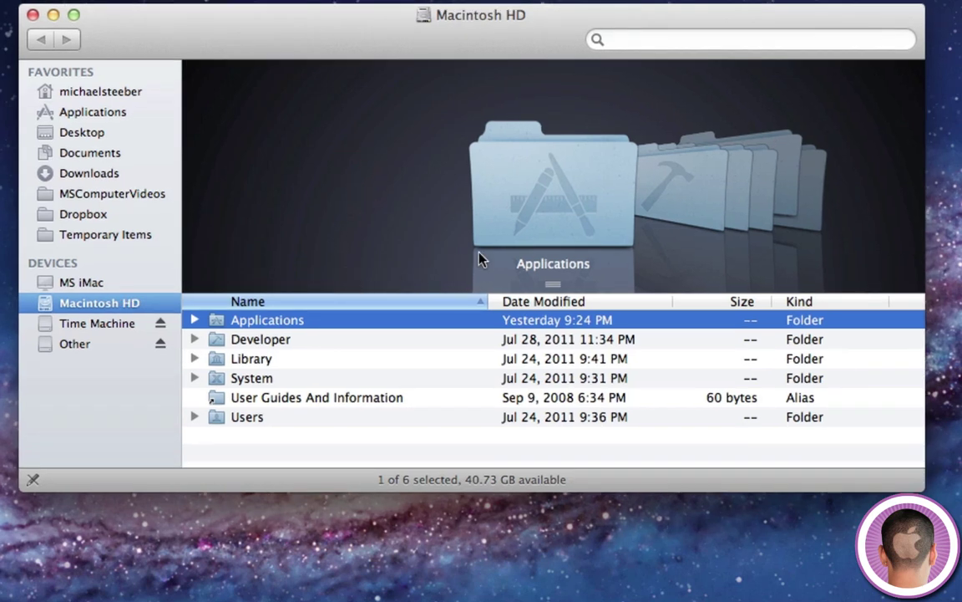
double_click(519, 245)
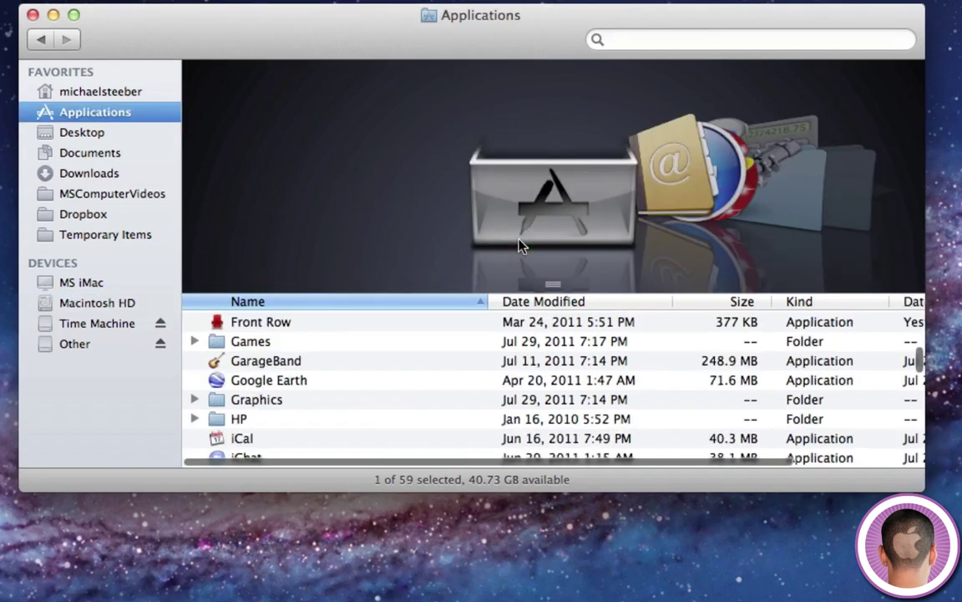
key("f")
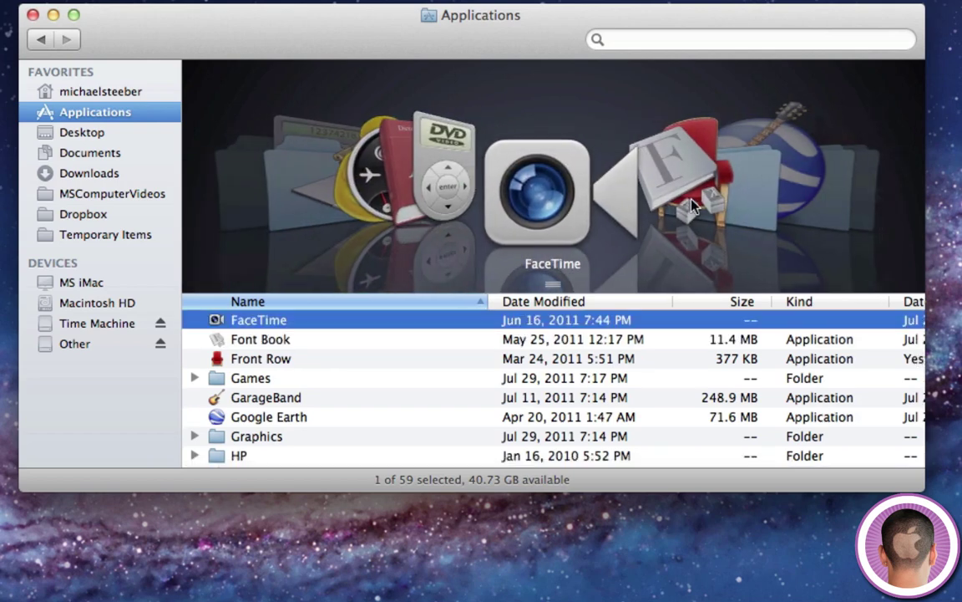
left_click(714, 155)
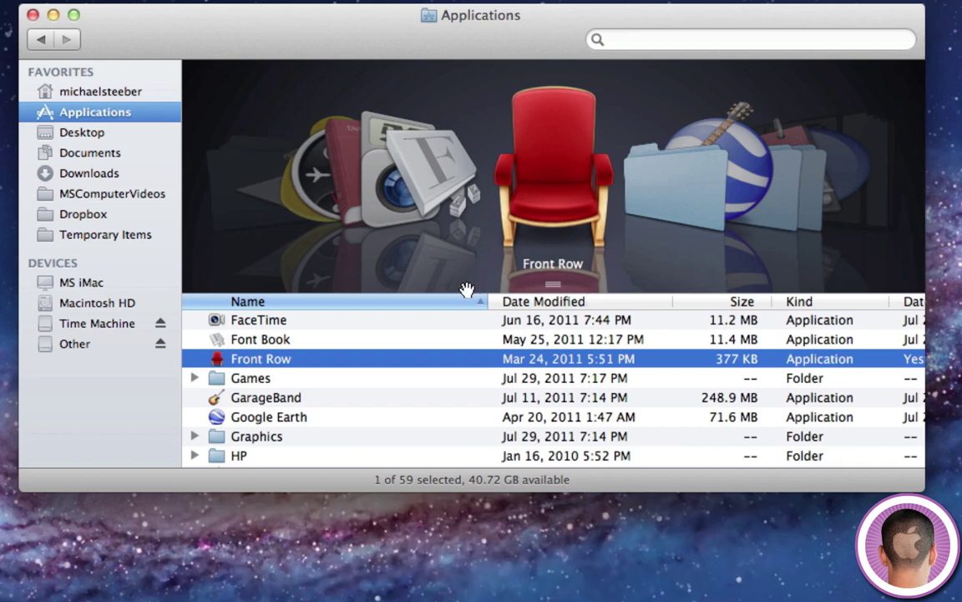
left_click(130, 304)
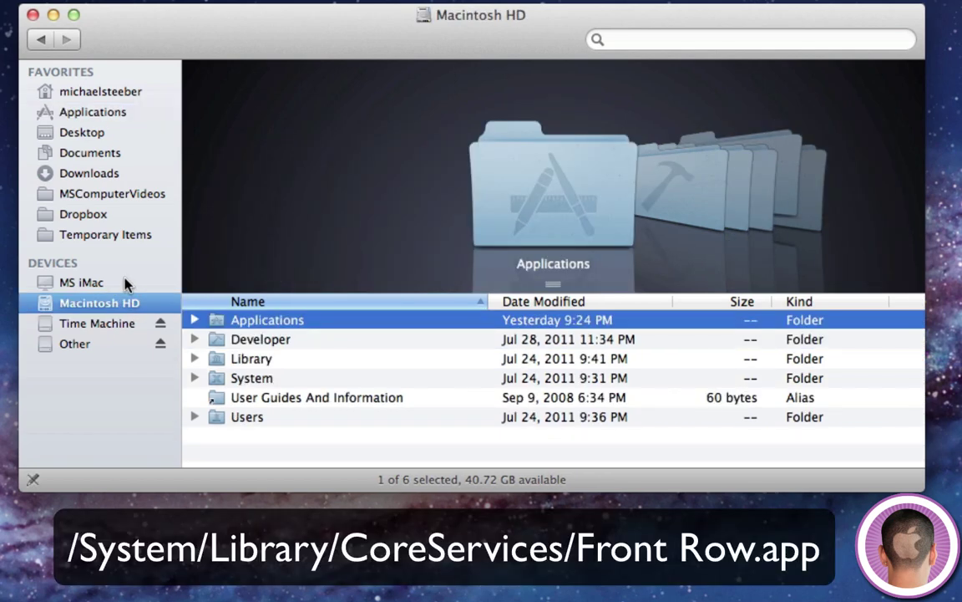
- Open the System folder and then its Library folder
left_click(265, 384)
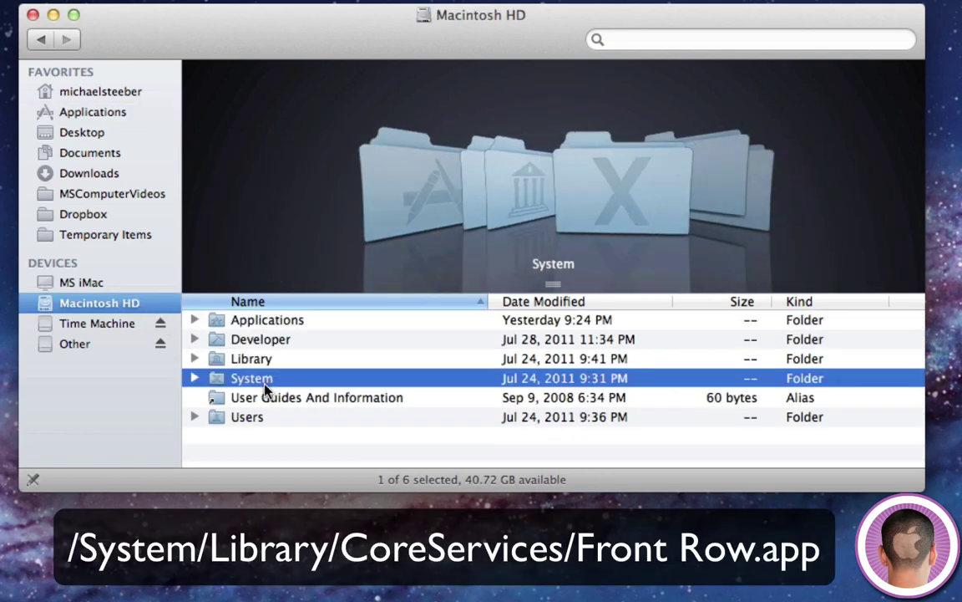
double_click(265, 386)
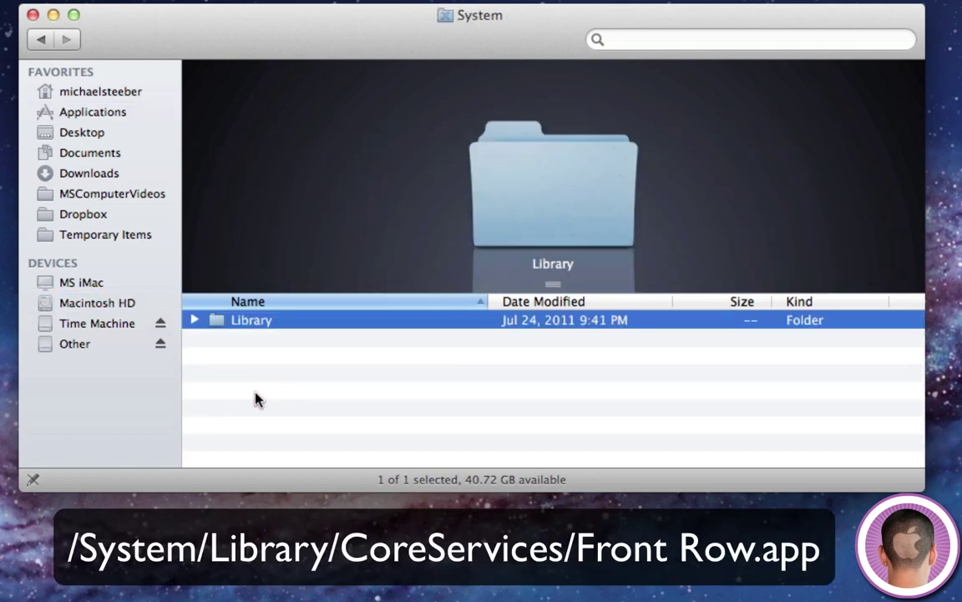
double_click(259, 321)
scroll(258, 351, "up", 10)
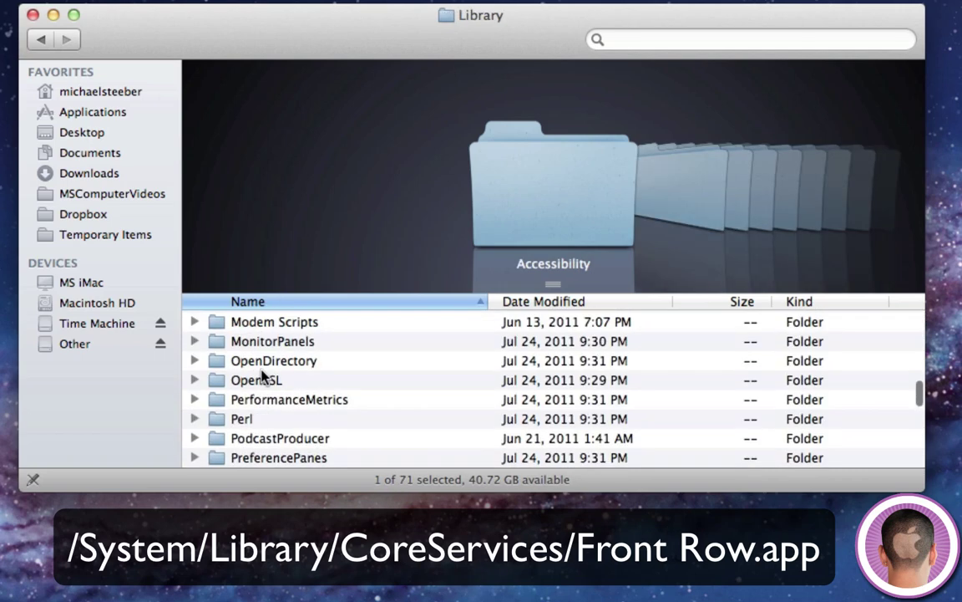
scroll(259, 370, "up", 5)
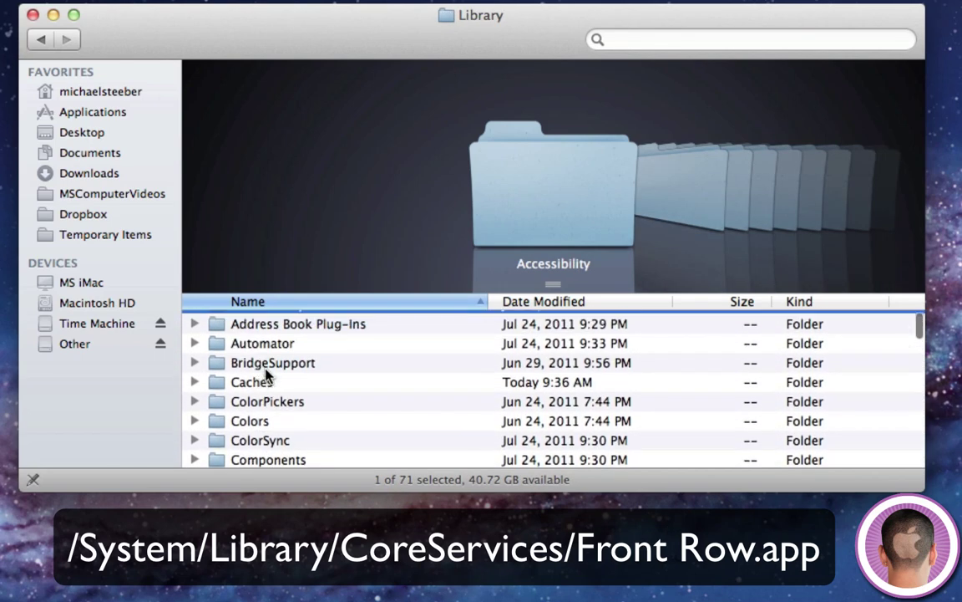
scroll(286, 421, "down", 2)
- Open CoreServices and jump to the F items to select Front Row
double_click(268, 458)
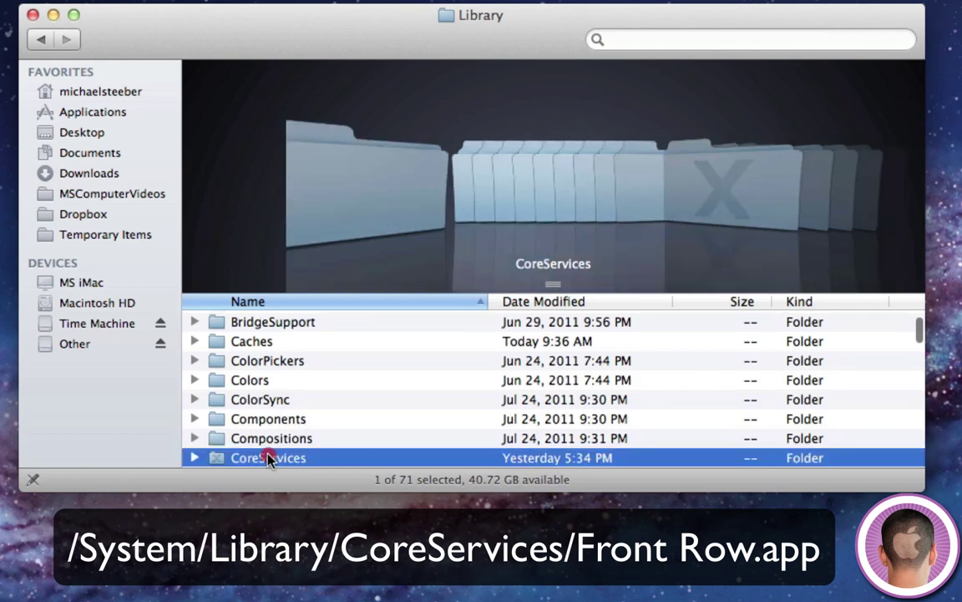
scroll(269, 458, "down", 15)
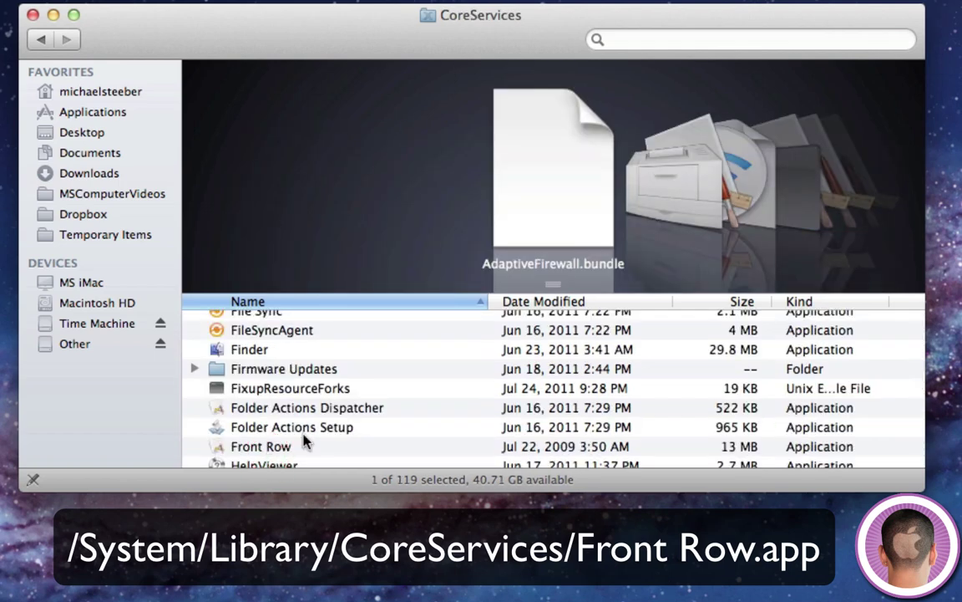
key("f")
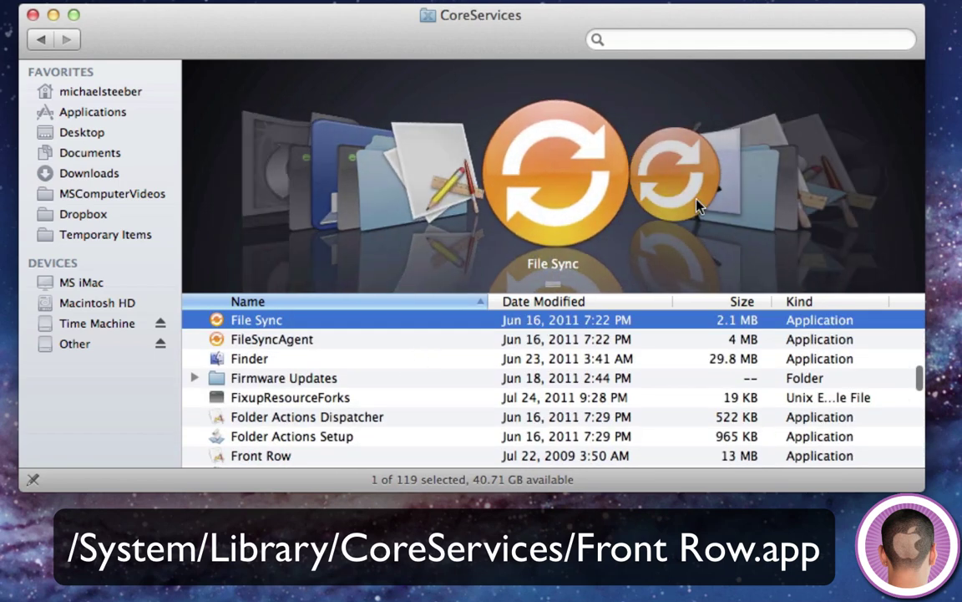
scroll(658, 153, "right", 3)
scroll(690, 182, "right", 3)
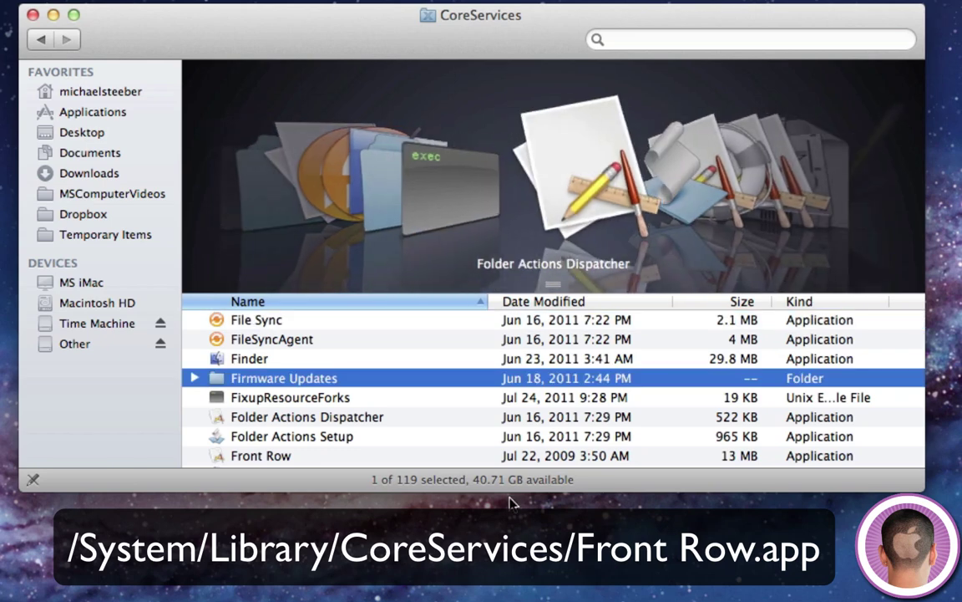
scroll(688, 173, "right", 2)
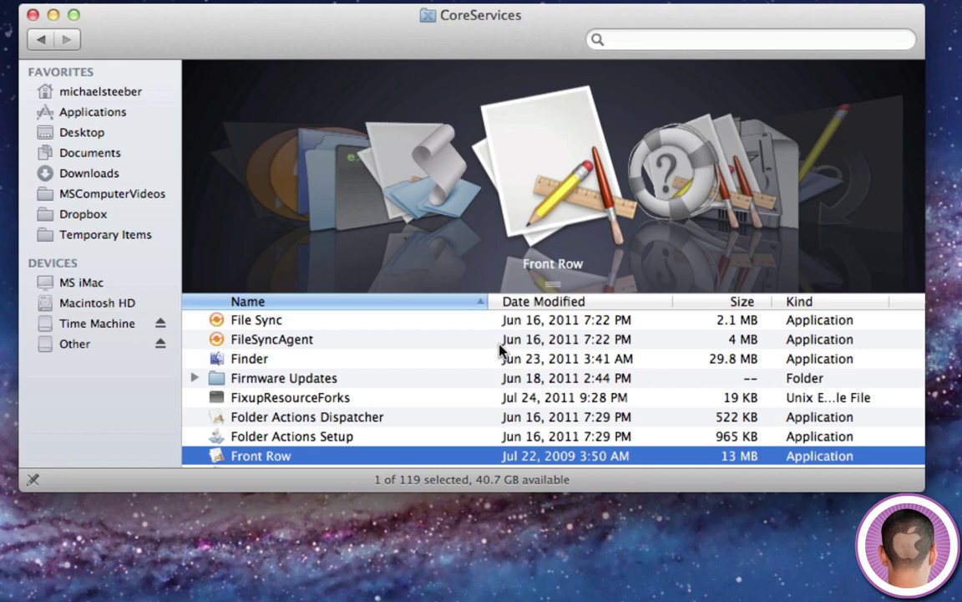
- Return to System's Library and open the LaunchAgents folder
left_click(39, 40)
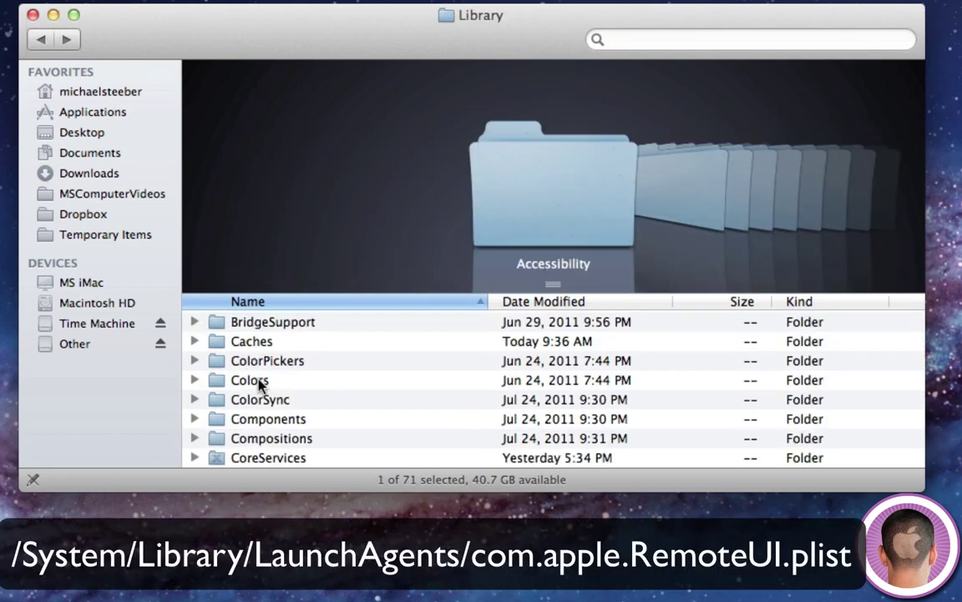
scroll(286, 429, "down", 10)
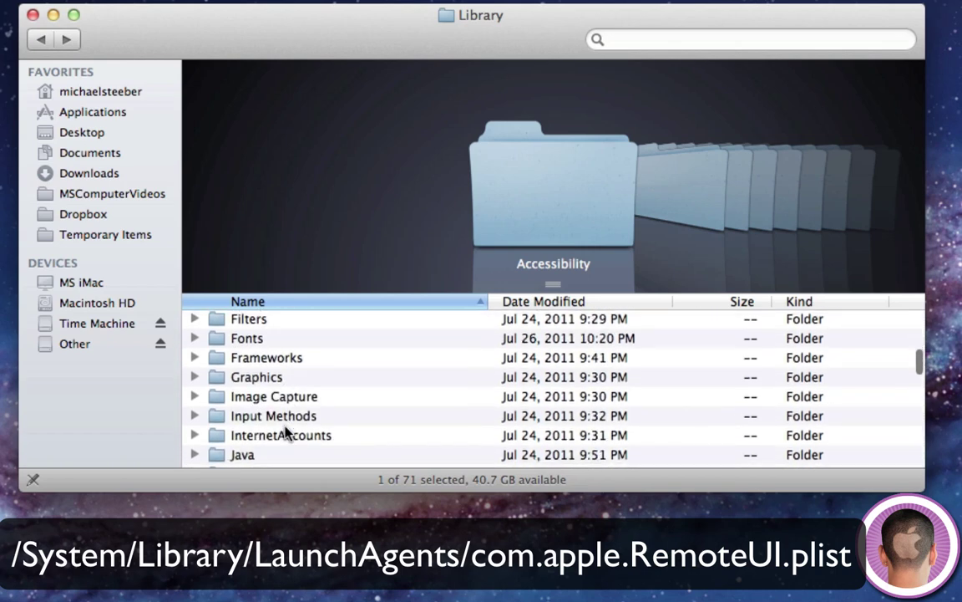
scroll(286, 429, "down", 5)
left_click(286, 421)
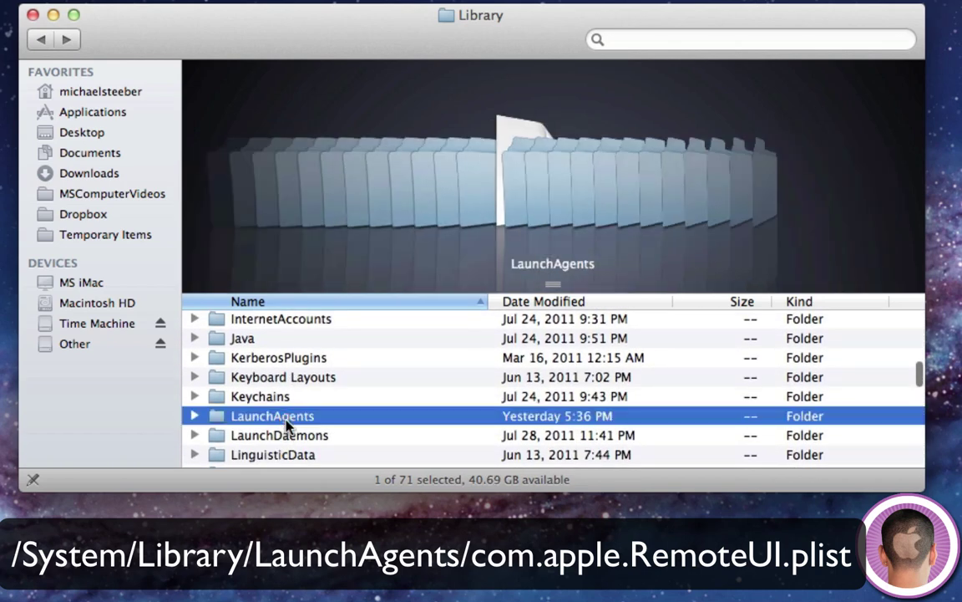
double_click(286, 425)
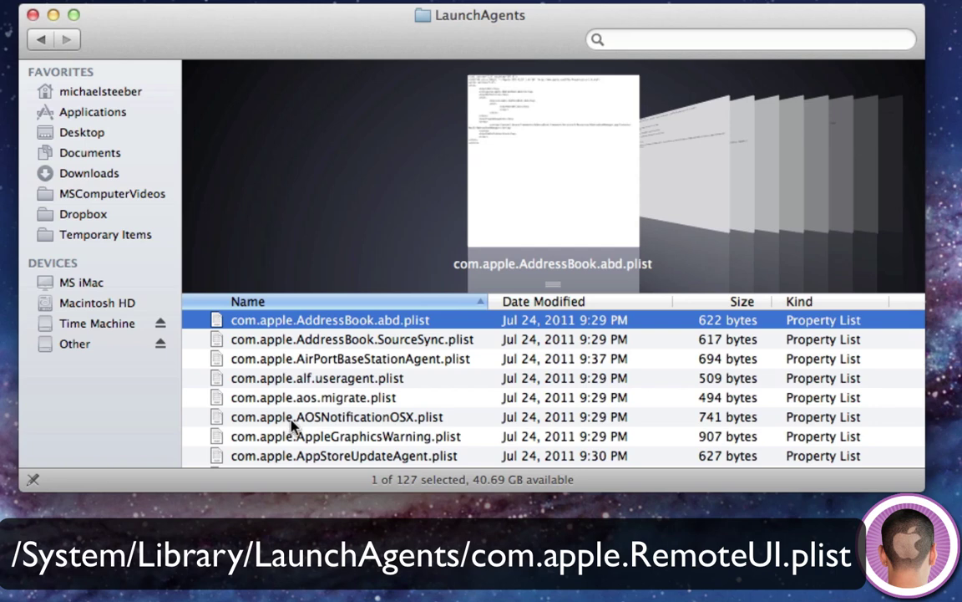
- Scroll the LaunchAgents list and select com.apple.RemoteUI.plist
scroll(310, 425, "down", 5)
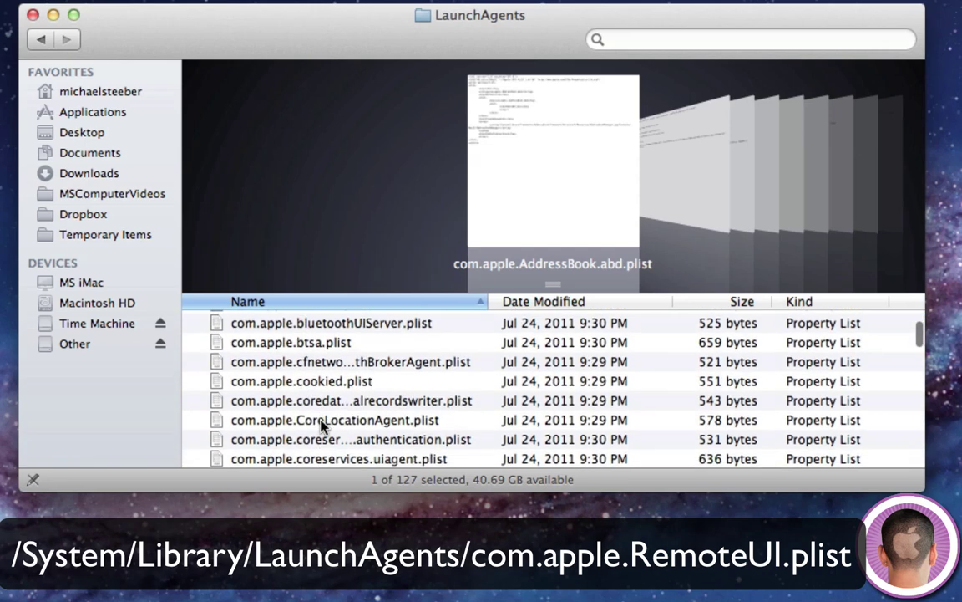
scroll(321, 426, "down", 10)
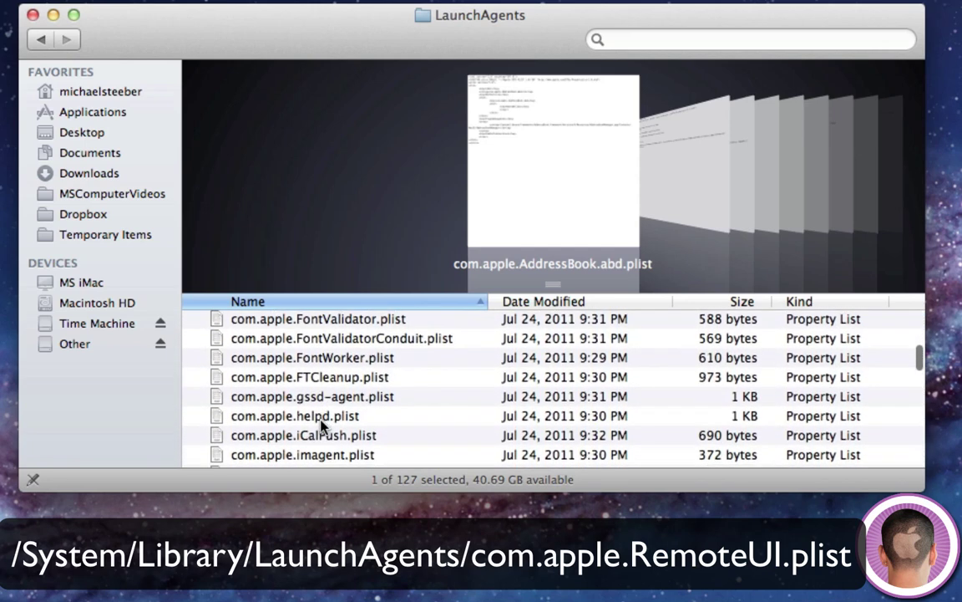
scroll(320, 426, "down", 8)
left_click(312, 452)
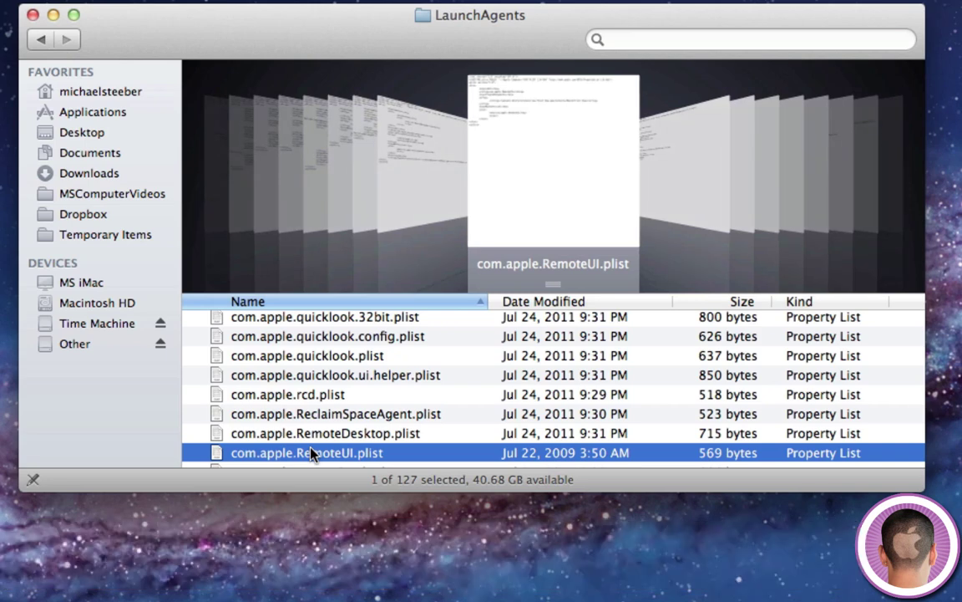
- Go back to Library, open PrivateFrameworks and select BackRow.framework
left_click(36, 41)
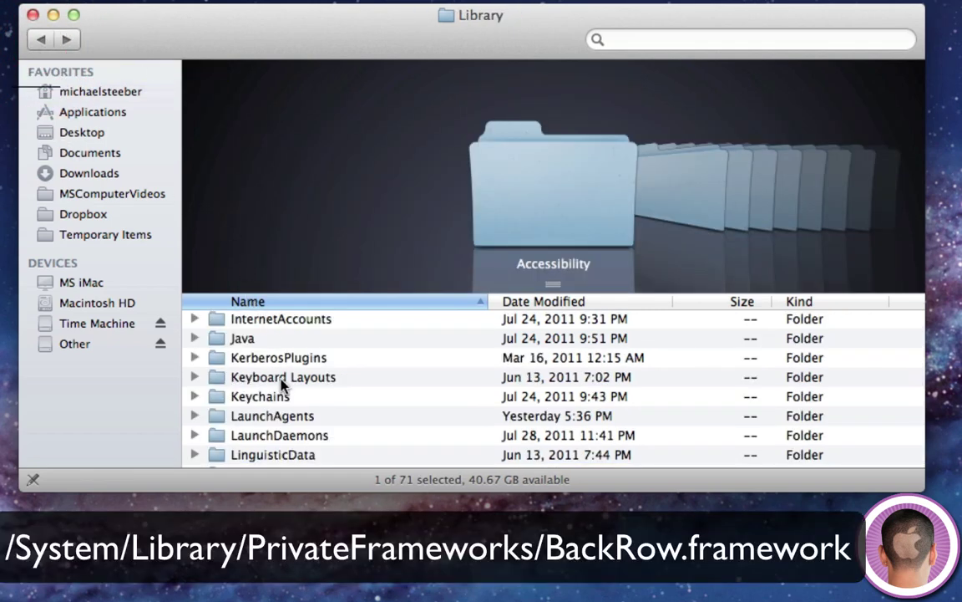
scroll(307, 399, "down", 10)
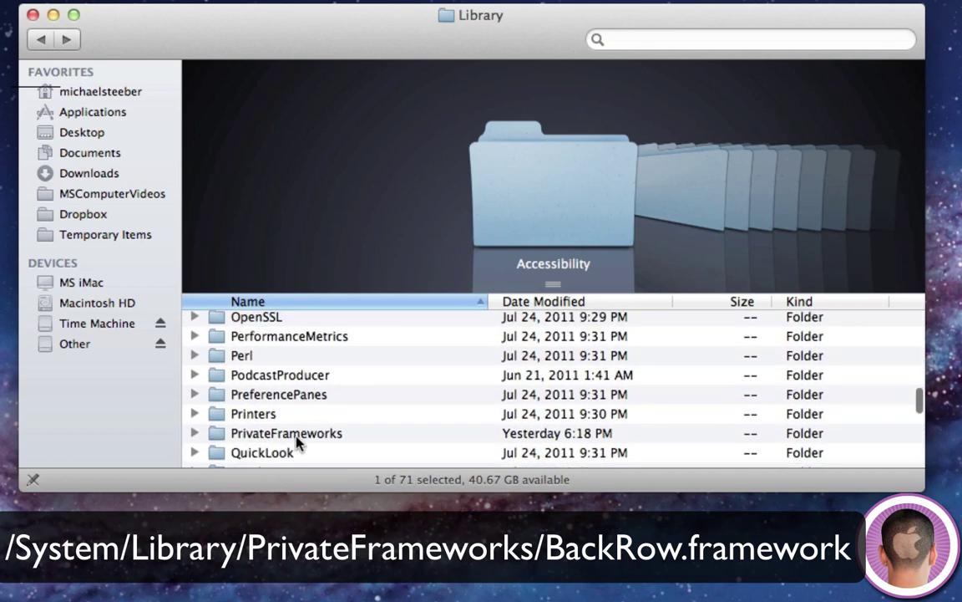
double_click(297, 433)
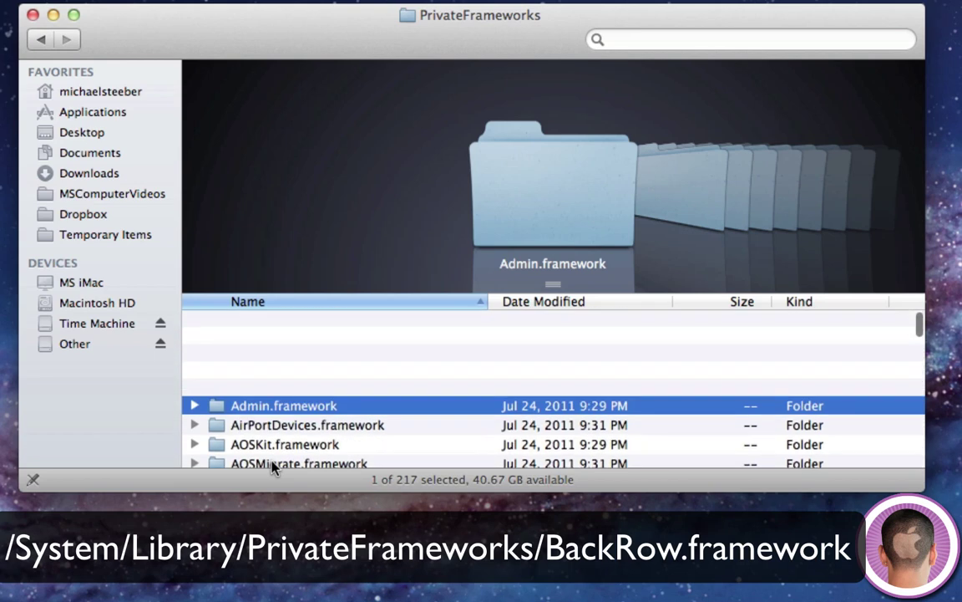
scroll(272, 468, "down", 5)
scroll(272, 468, "down", 5)
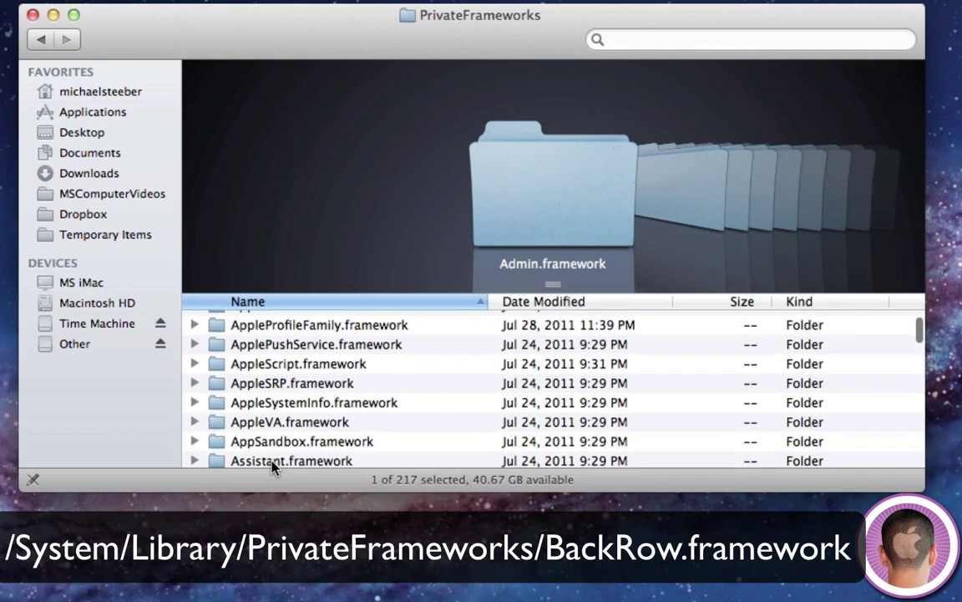
scroll(271, 468, "down", 1)
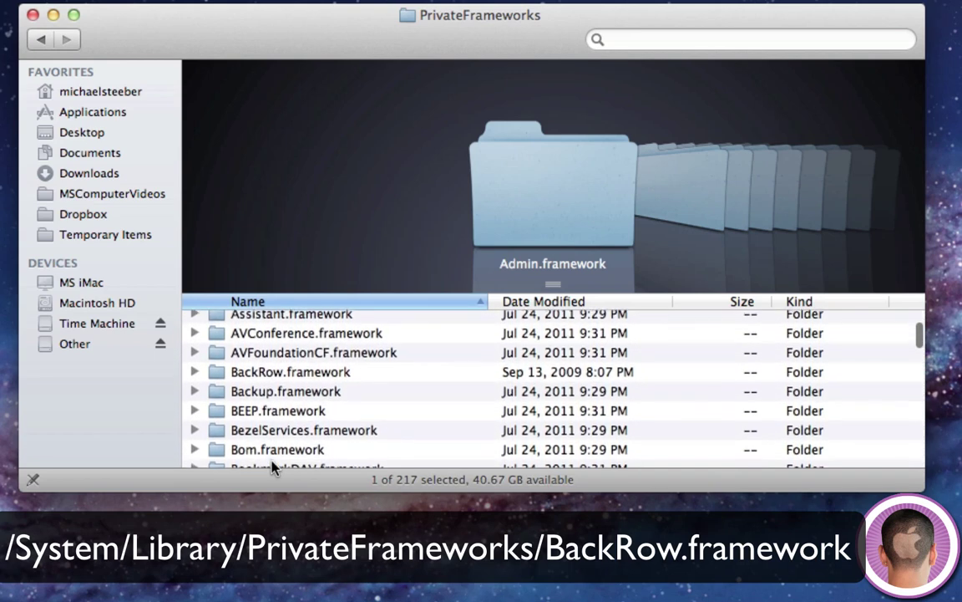
left_click(276, 371)
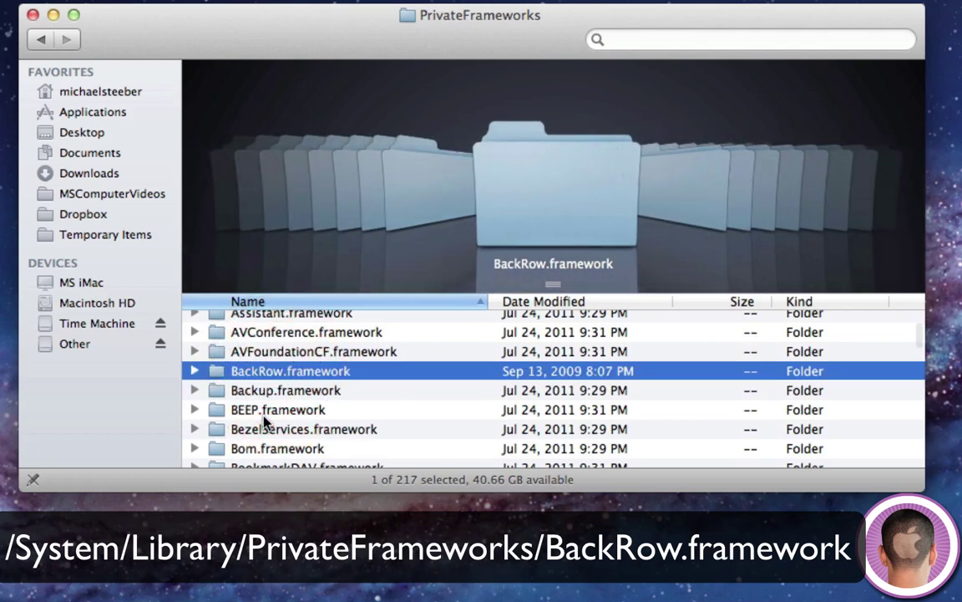
- Scroll further down and select iPhotoAccess.framework
scroll(264, 422, "down", 15)
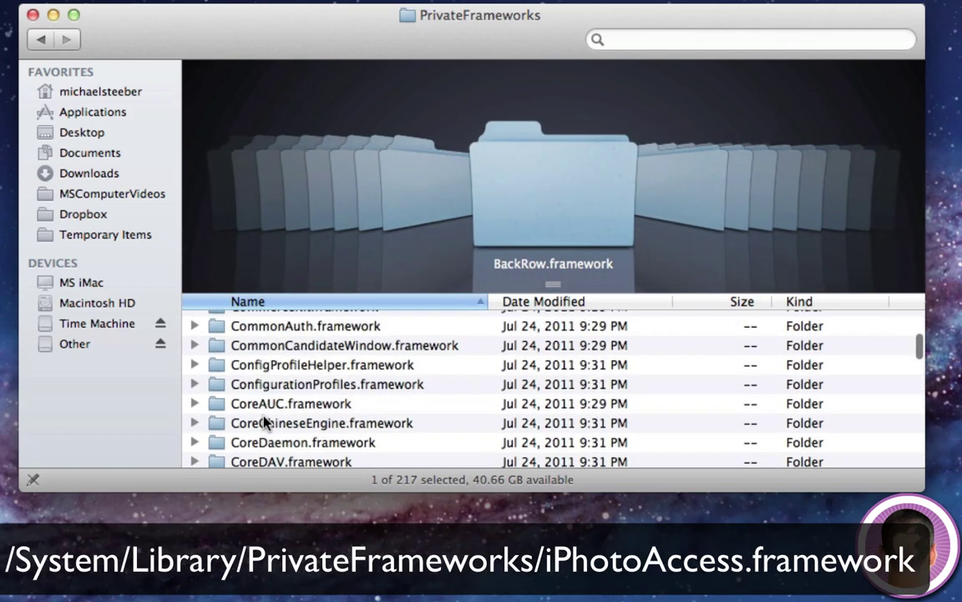
scroll(264, 421, "down", 15)
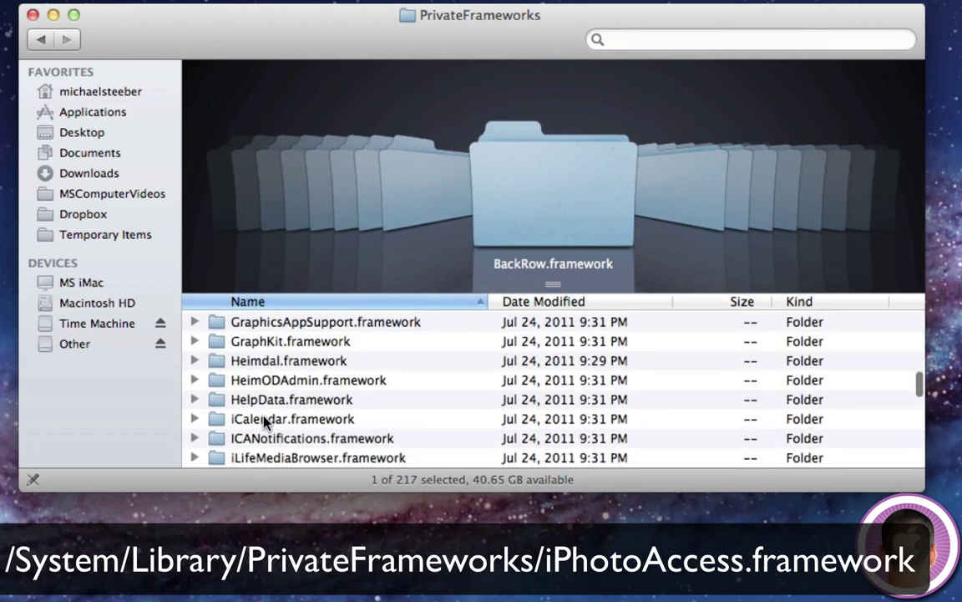
scroll(264, 422, "down", 5)
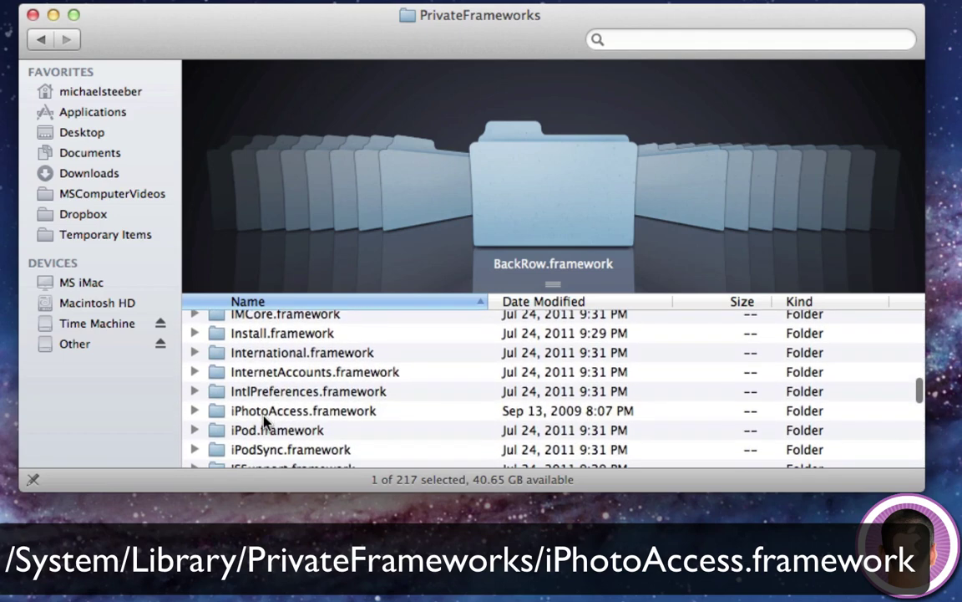
left_click(259, 411)
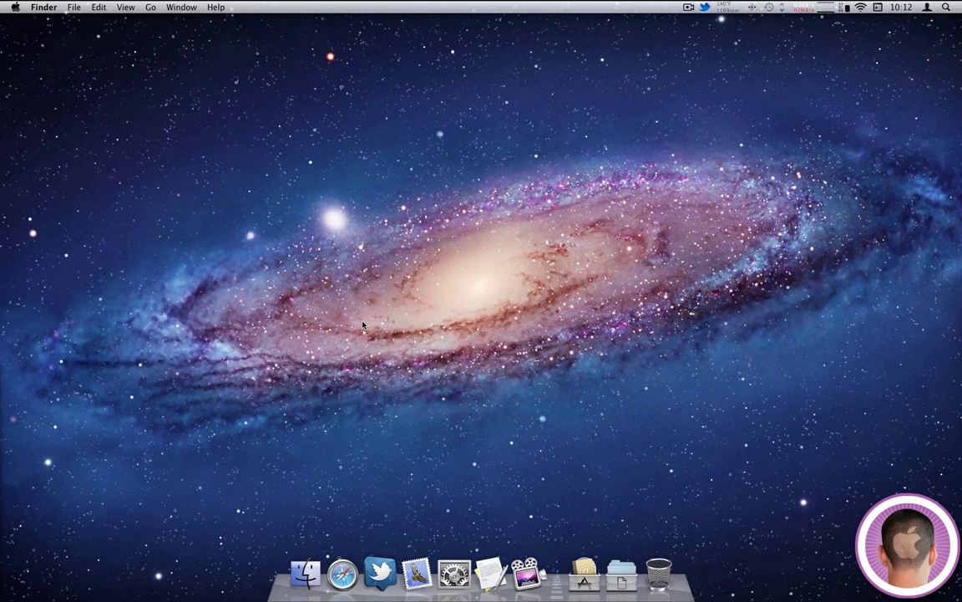
- Launch Front Row from the Applications stack in the Dock
left_click(580, 576)
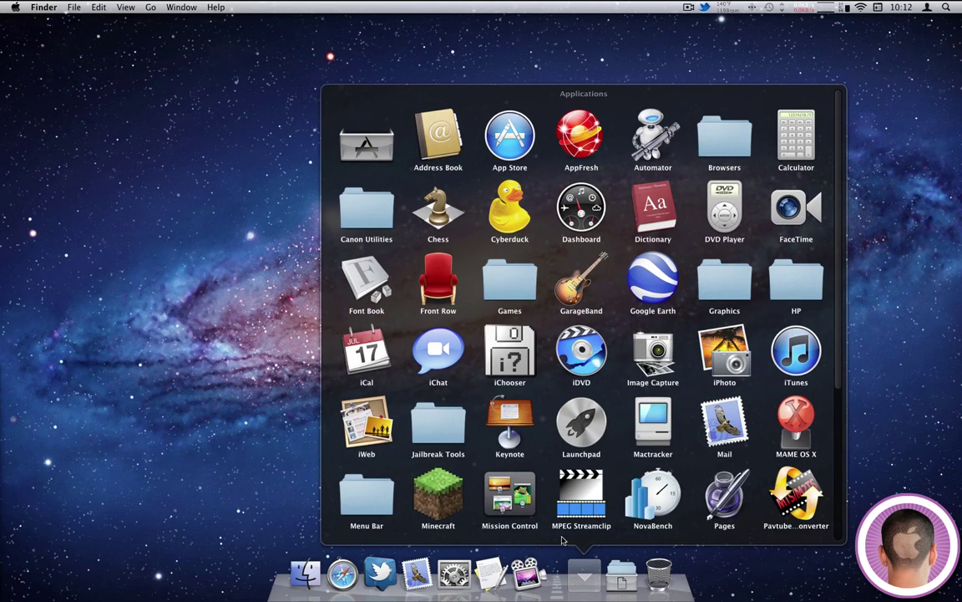
left_click(457, 305)
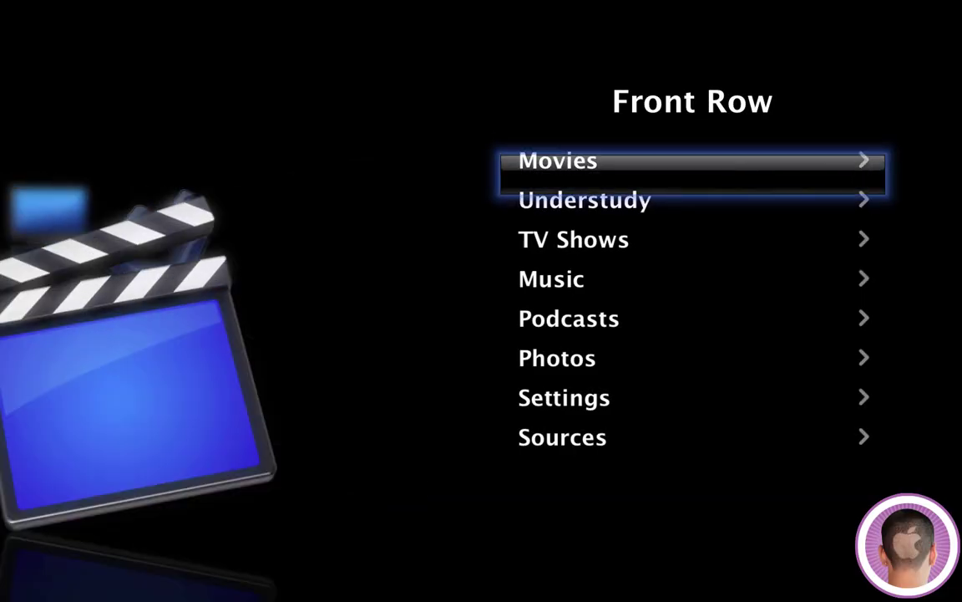
key("Down")
key("Down")
- Select Movies in Front Row's main menu and open it
key("Up")
key("Up")
key("Up")
key("Up")
key("Up")
key("Up")
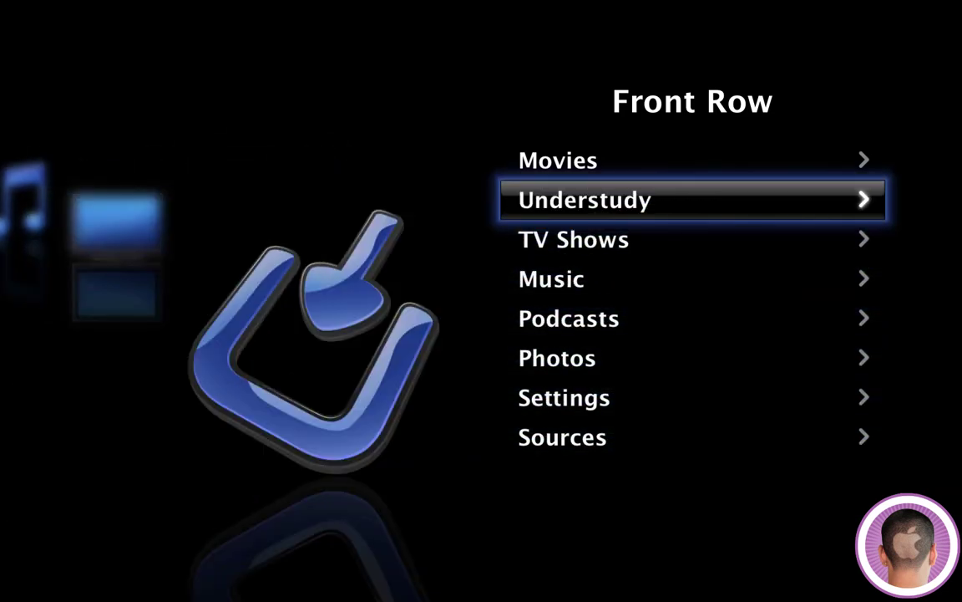
key("Up")
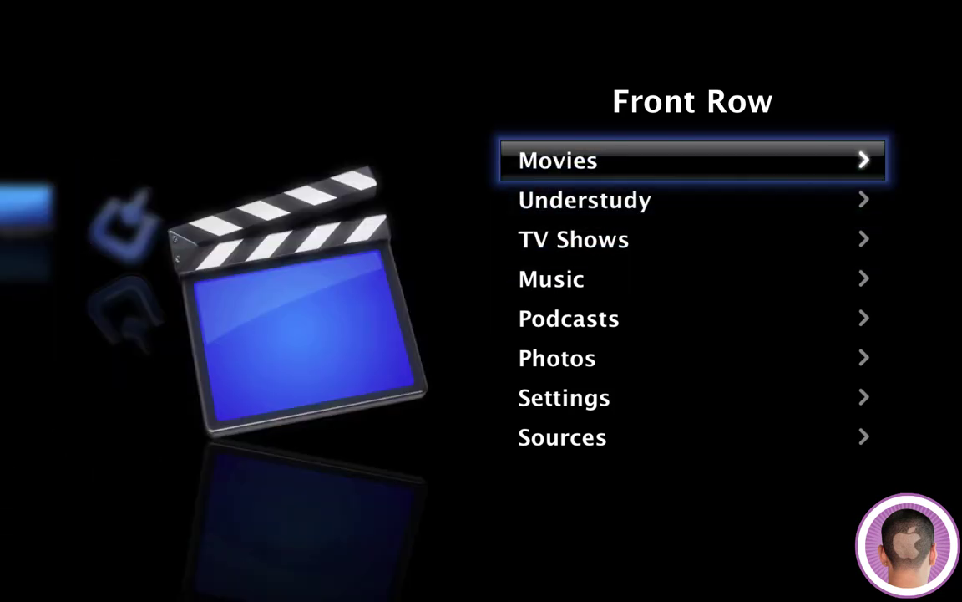
key("Return")
- Open iTunes Top Movies and browse down the ranking to The Lincoln Lawyer
key("Up")
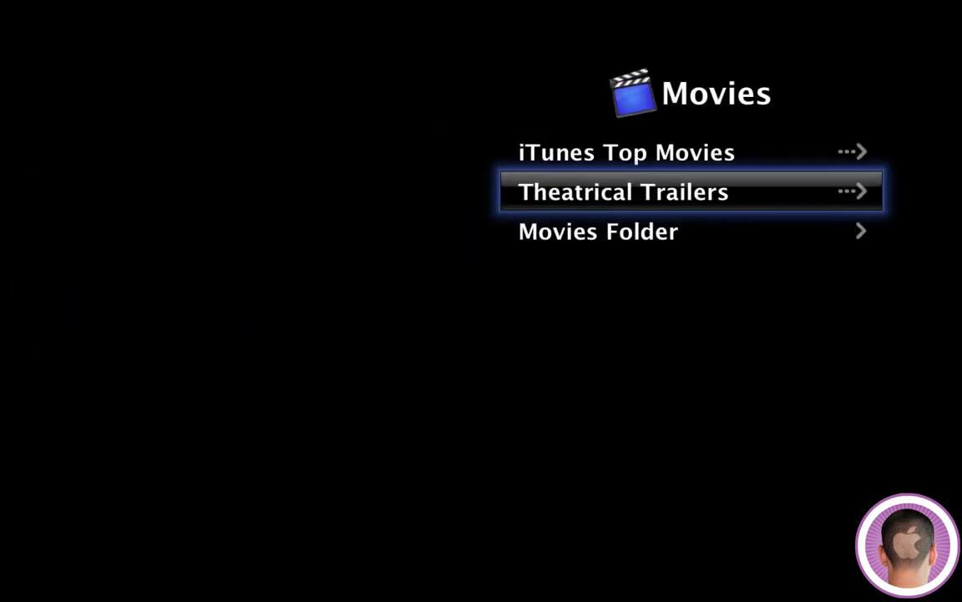
key("Up")
key("Return")
key("Down")
key("Down")
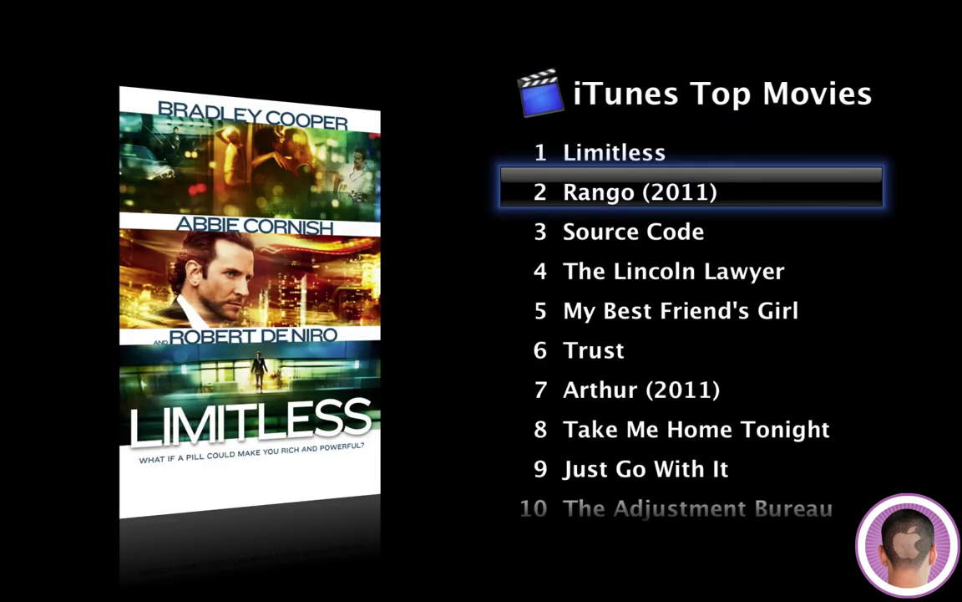
key("Down")
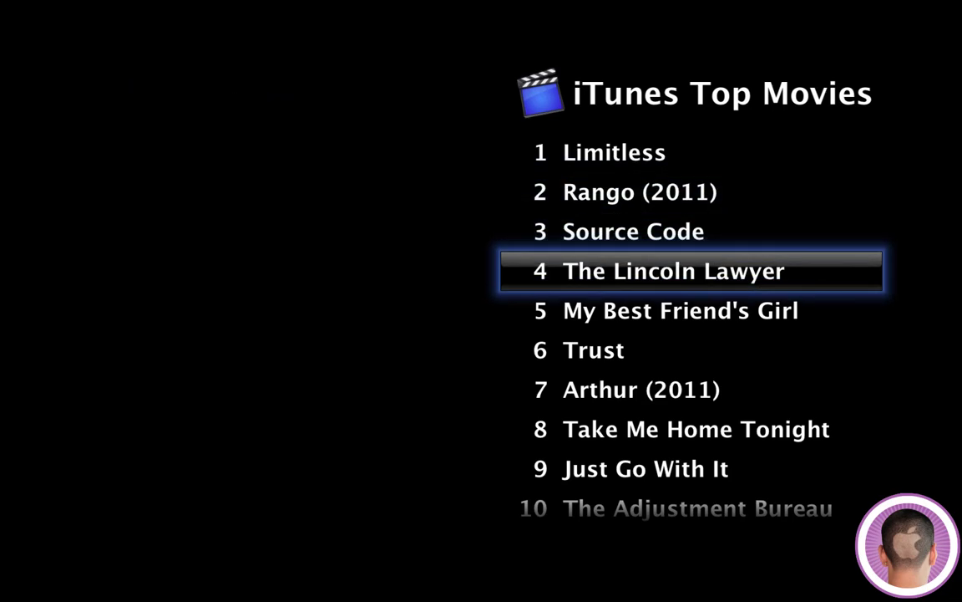